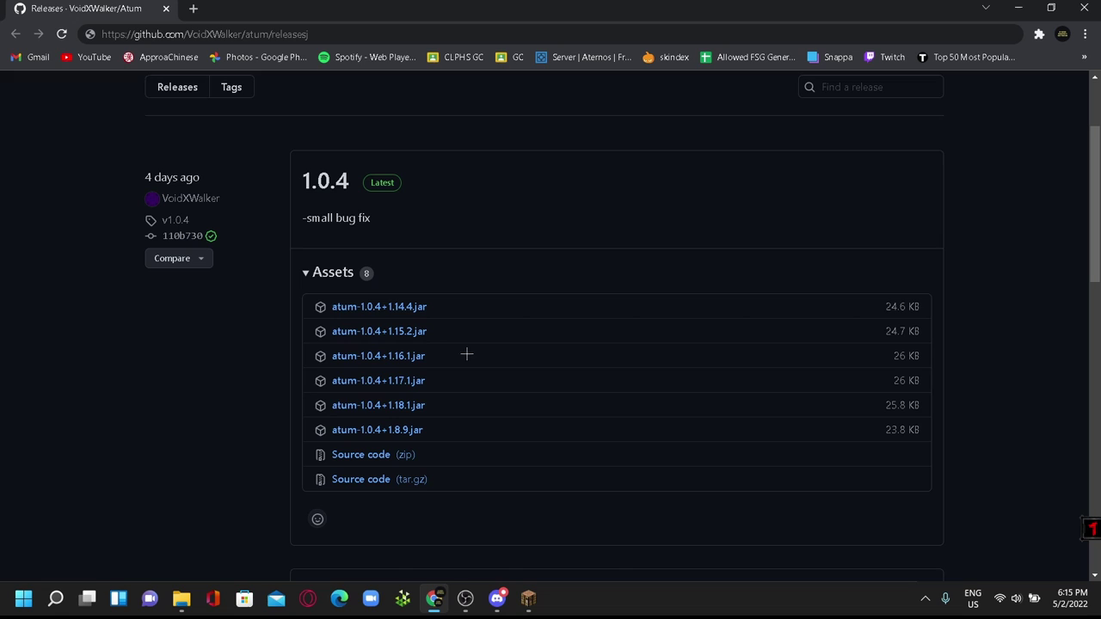
Download atum-1.0.4+1.16.1.jar from the Atum 1.0.4 release assets.
{"action": "left_click", "coordinate": [412, 366]}
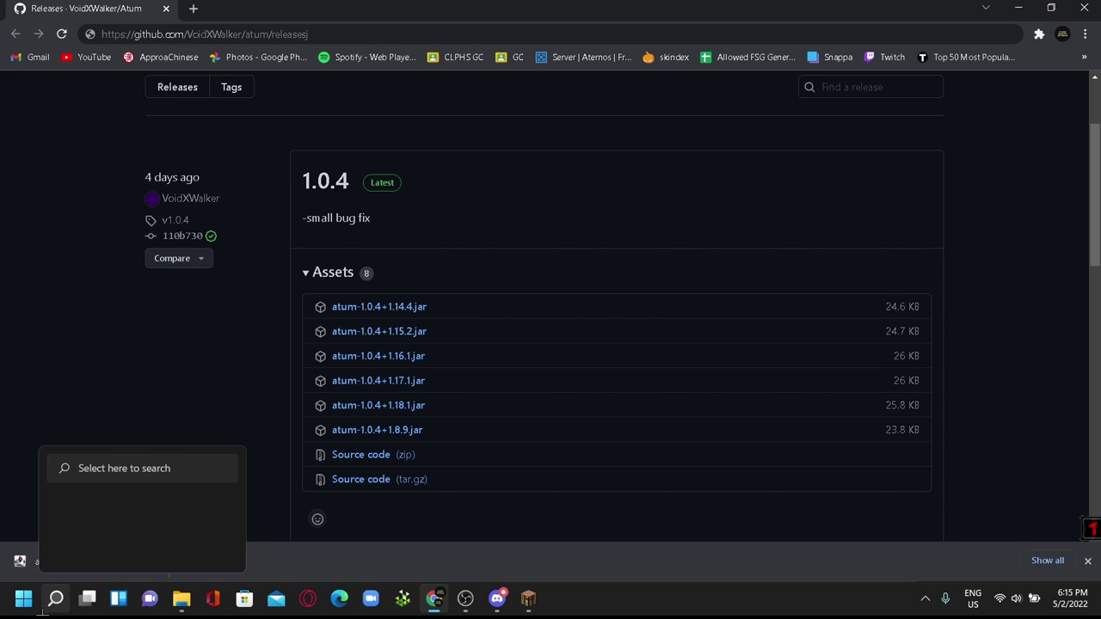
Launch the Run dialog from Windows search and enter %appdata%.
{"action": "left_click", "coordinate": [56, 598]}
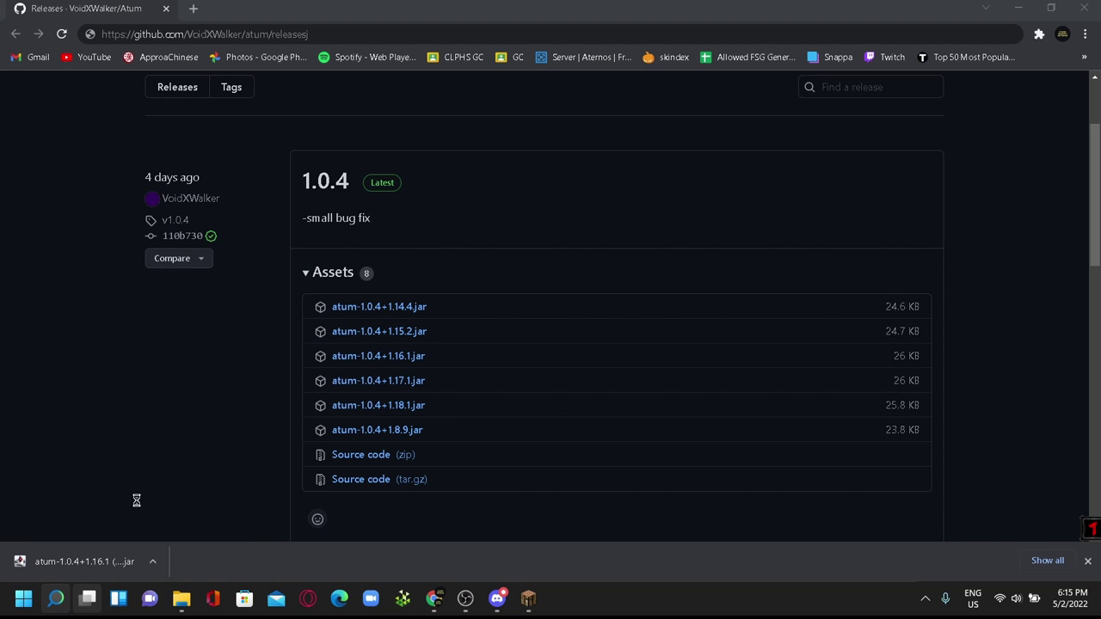
{"action": "type", "text": "run"}
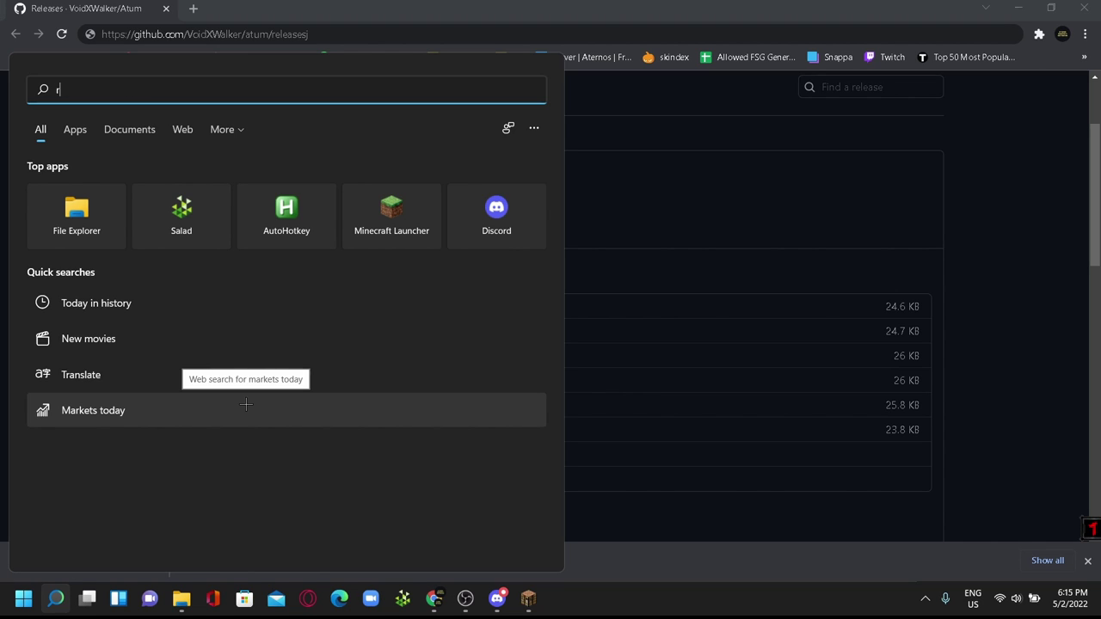
{"action": "left_click", "coordinate": [123, 208]}
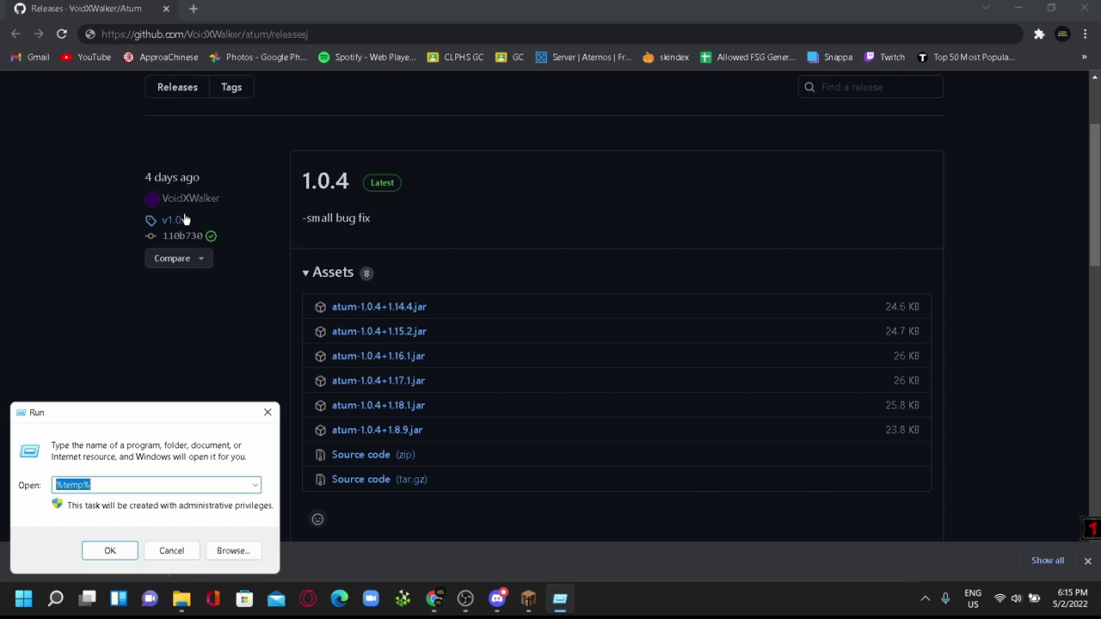
{"action": "left_click_drag", "start_coordinate": [134, 416], "coordinate": [444, 295]}
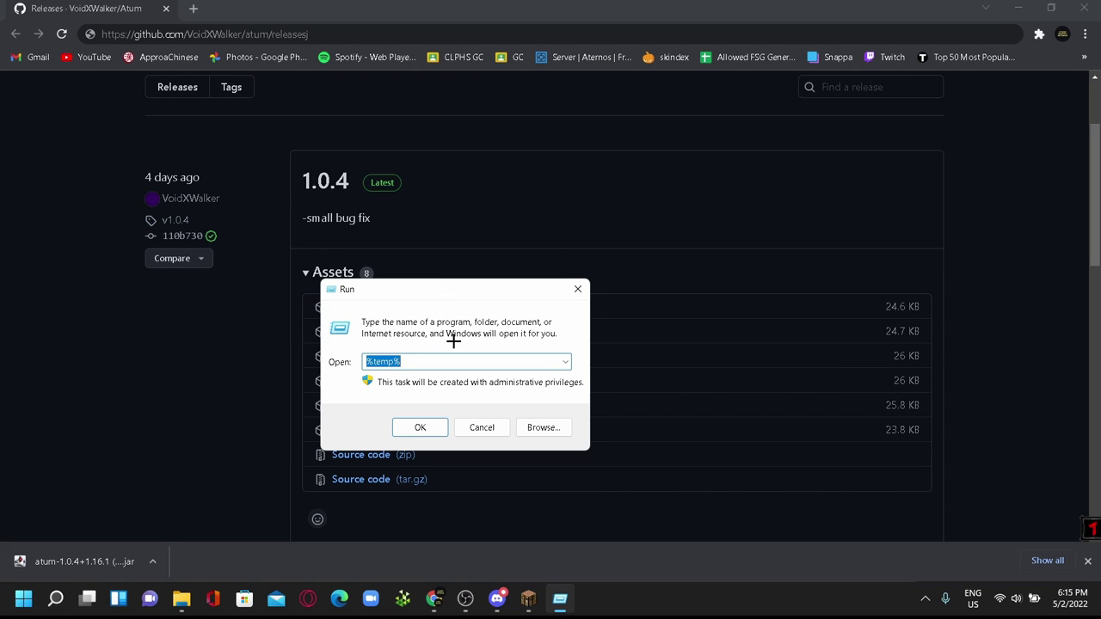
{"action": "type", "text": "%"}
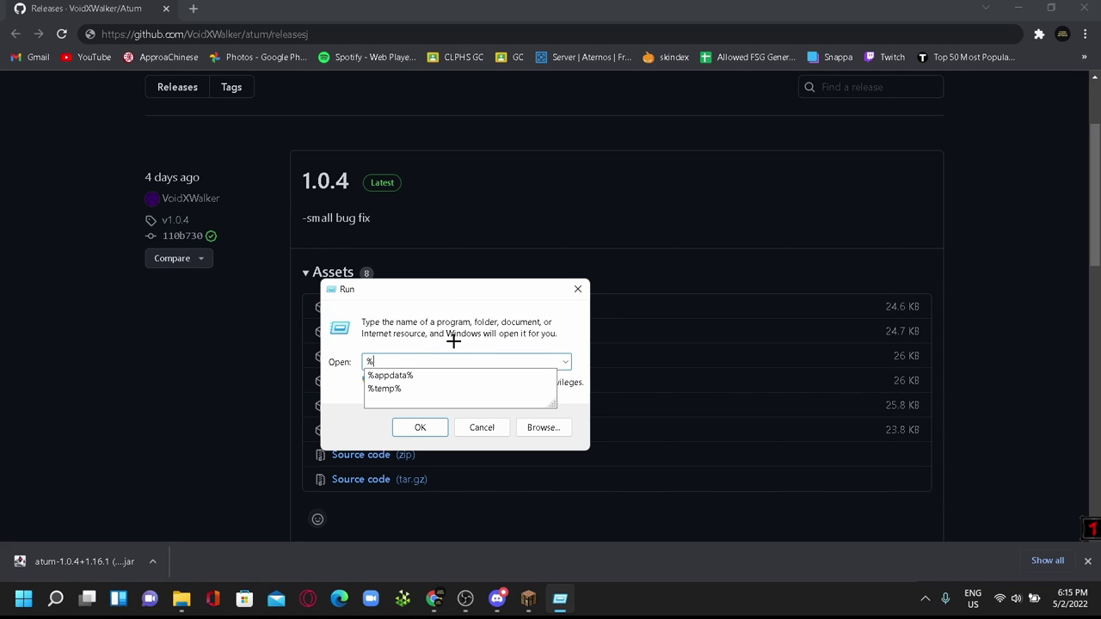
{"action": "left_click", "coordinate": [446, 375]}
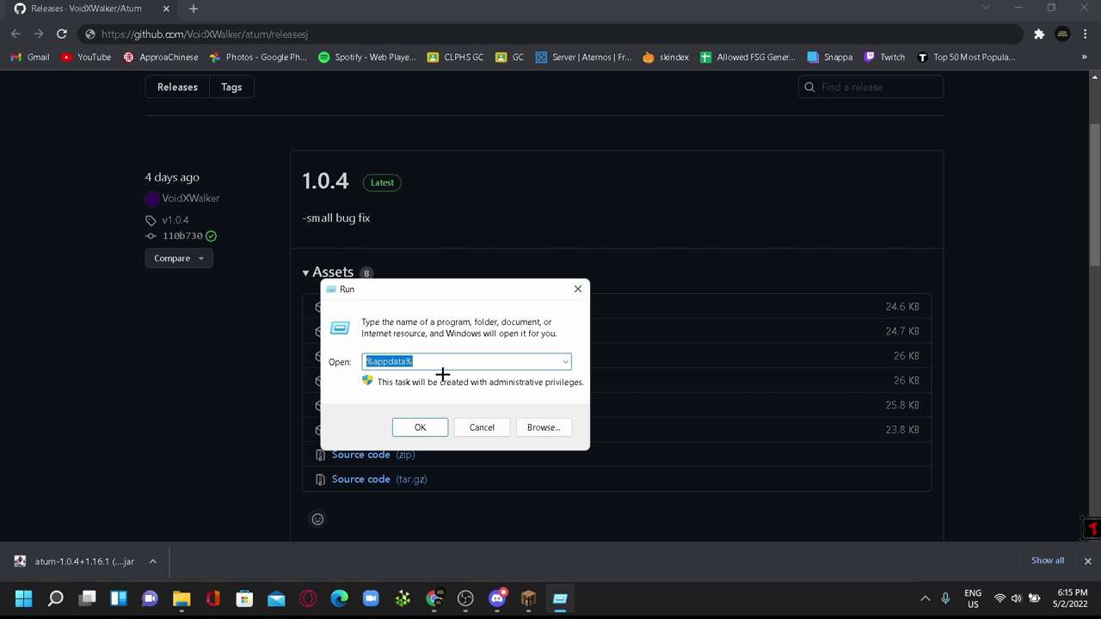
Open the AppData Roaming folder in File Explorer and browse into .minecraft.
{"action": "left_click", "coordinate": [416, 427]}
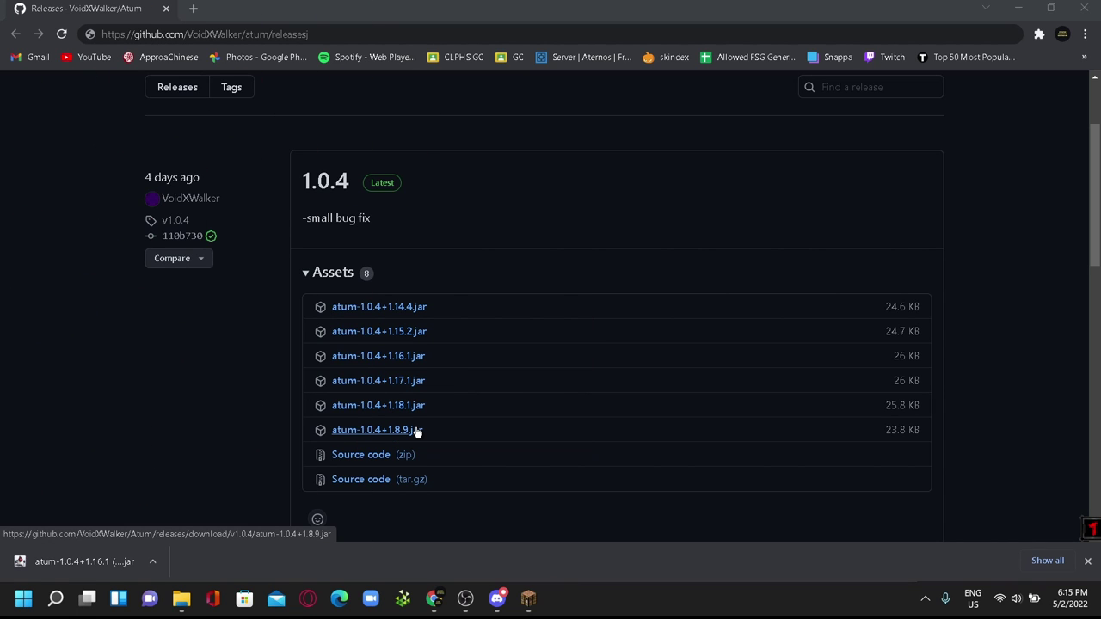
{"action": "scroll", "coordinate": [693, 406], "scroll_direction": "down", "scroll_amount": 18}
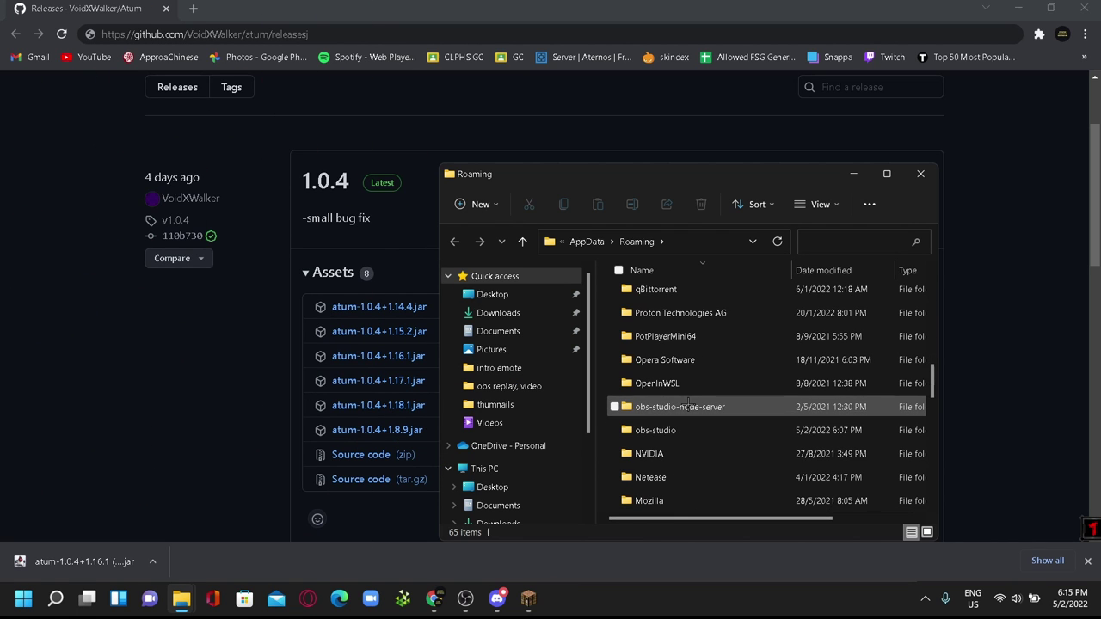
{"action": "scroll", "coordinate": [692, 406], "scroll_direction": "down", "scroll_amount": 2}
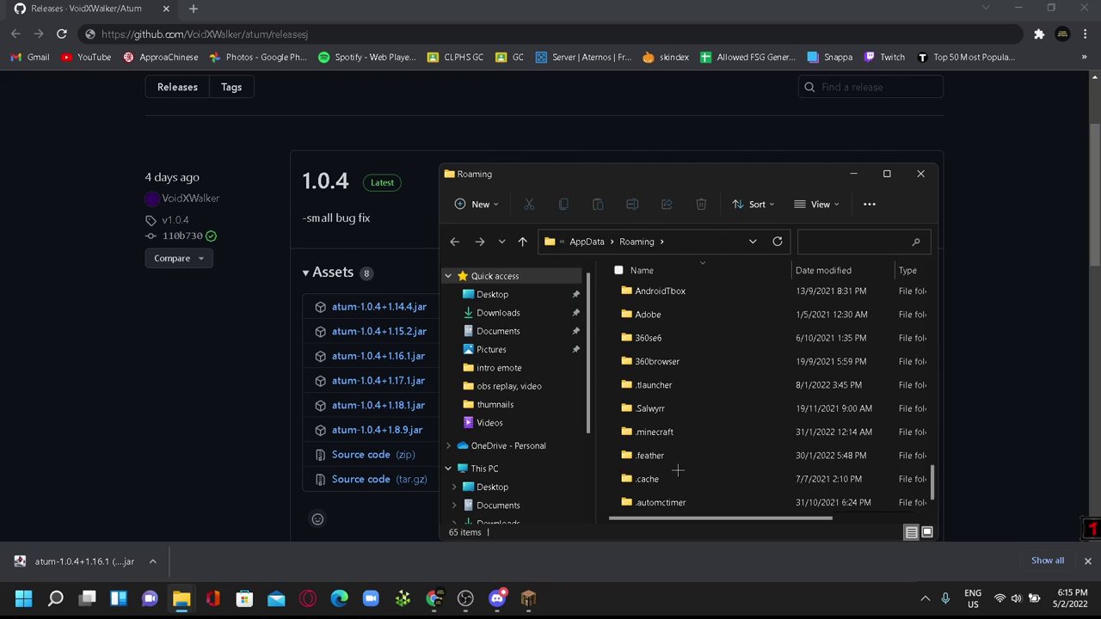
{"action": "double_click", "coordinate": [666, 431]}
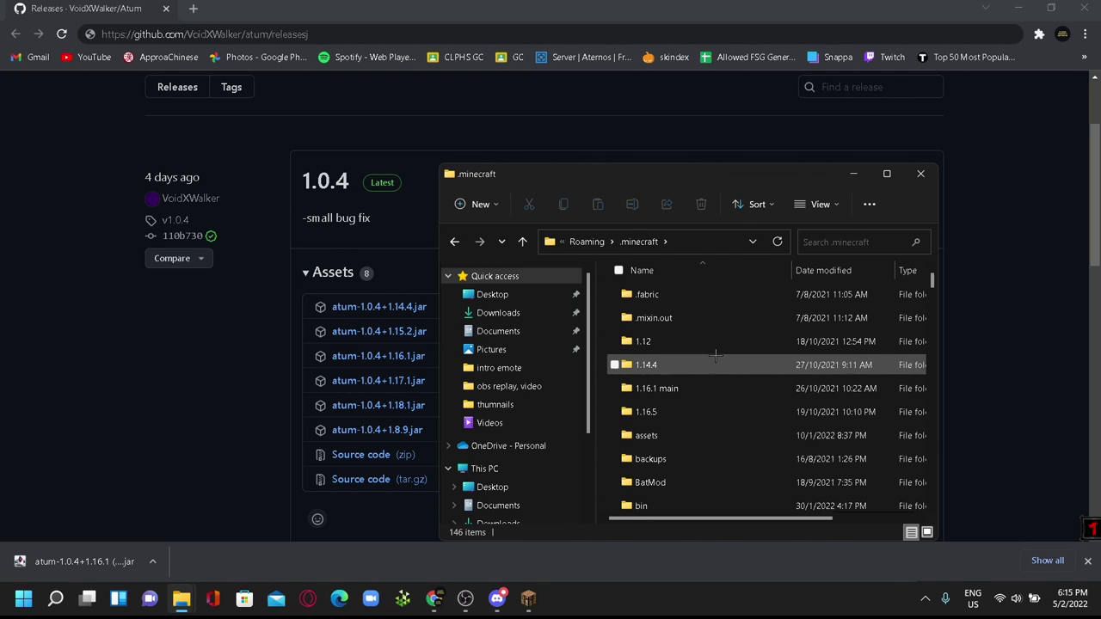
{"action": "scroll", "coordinate": [715, 356], "scroll_direction": "down", "scroll_amount": 4}
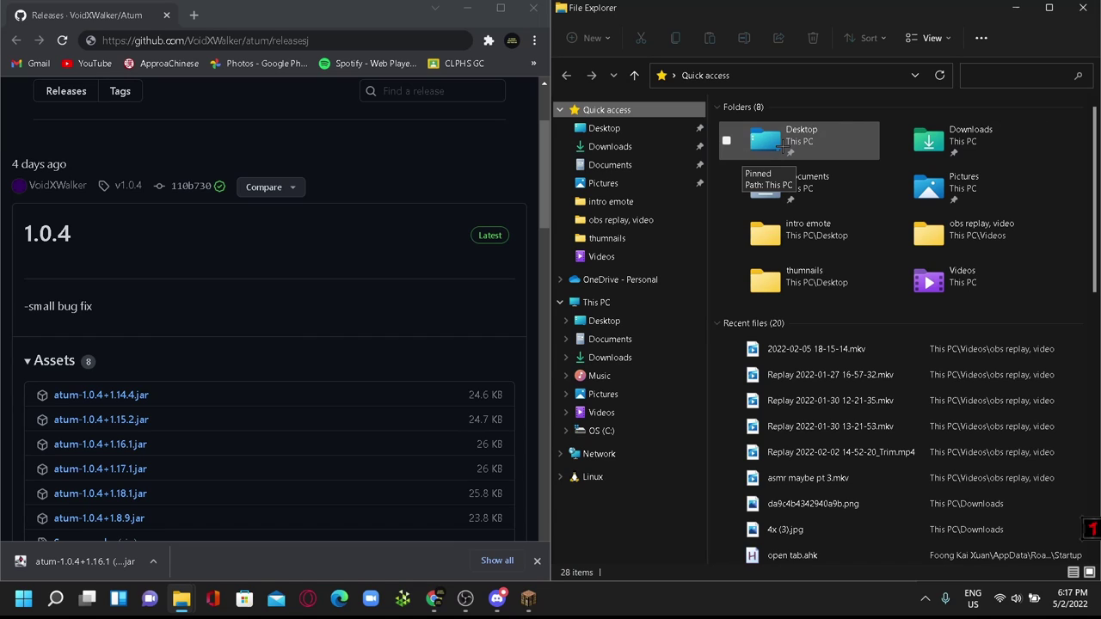
Navigate to Desktop > MultiMC > instances in File Explorer.
{"action": "double_click", "coordinate": [784, 139]}
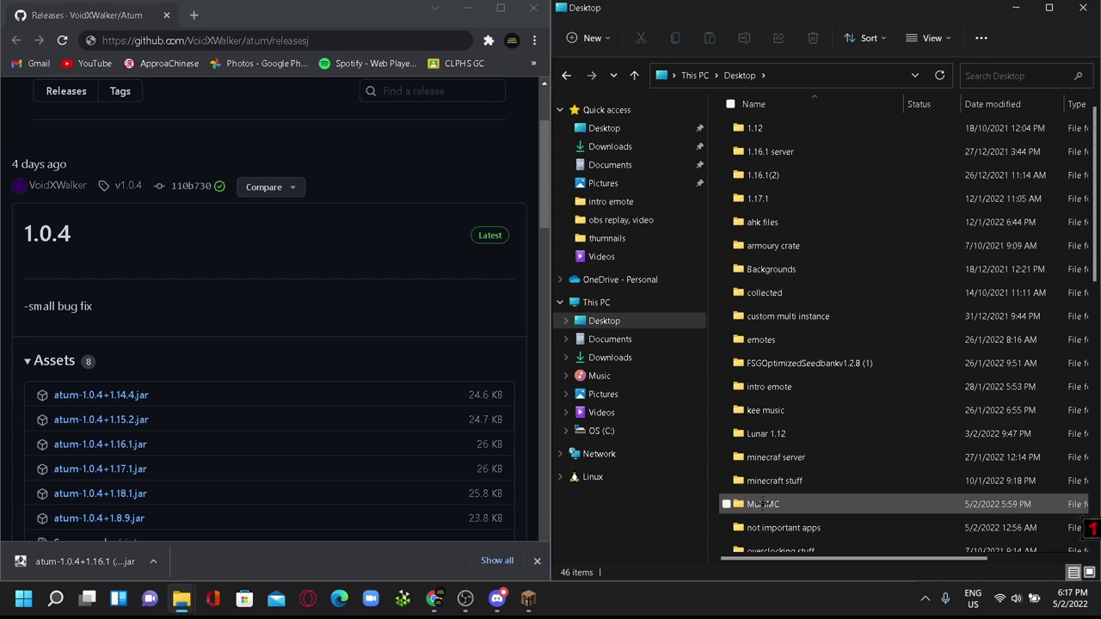
{"action": "scroll", "coordinate": [764, 482], "scroll_direction": "down", "scroll_amount": 2}
{"action": "left_click", "coordinate": [773, 375]}
{"action": "double_click", "coordinate": [774, 375]}
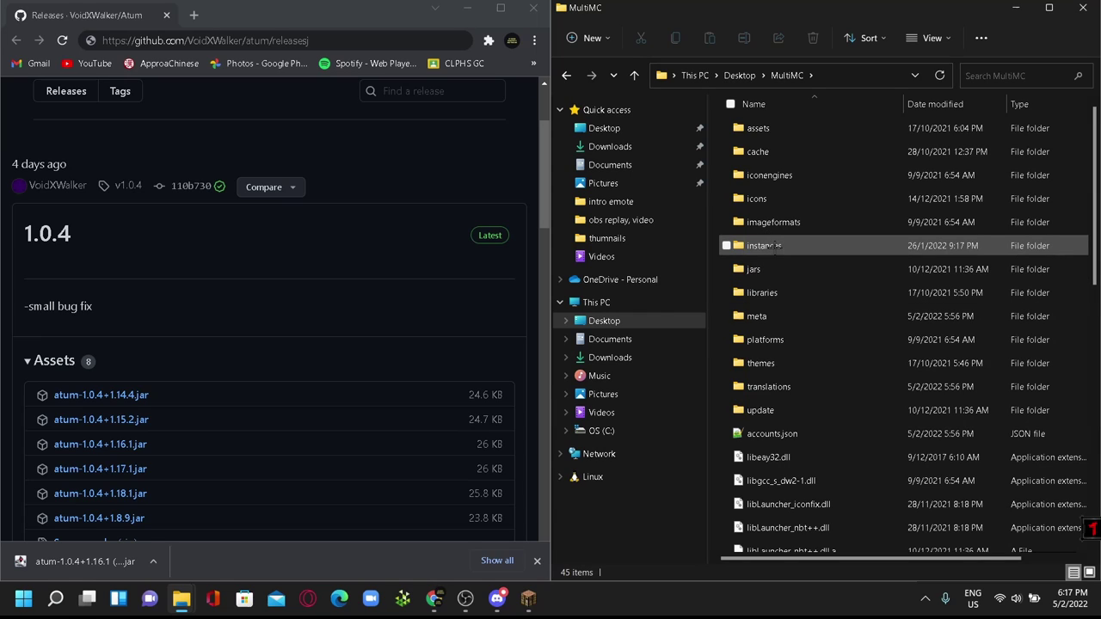
{"action": "double_click", "coordinate": [774, 245]}
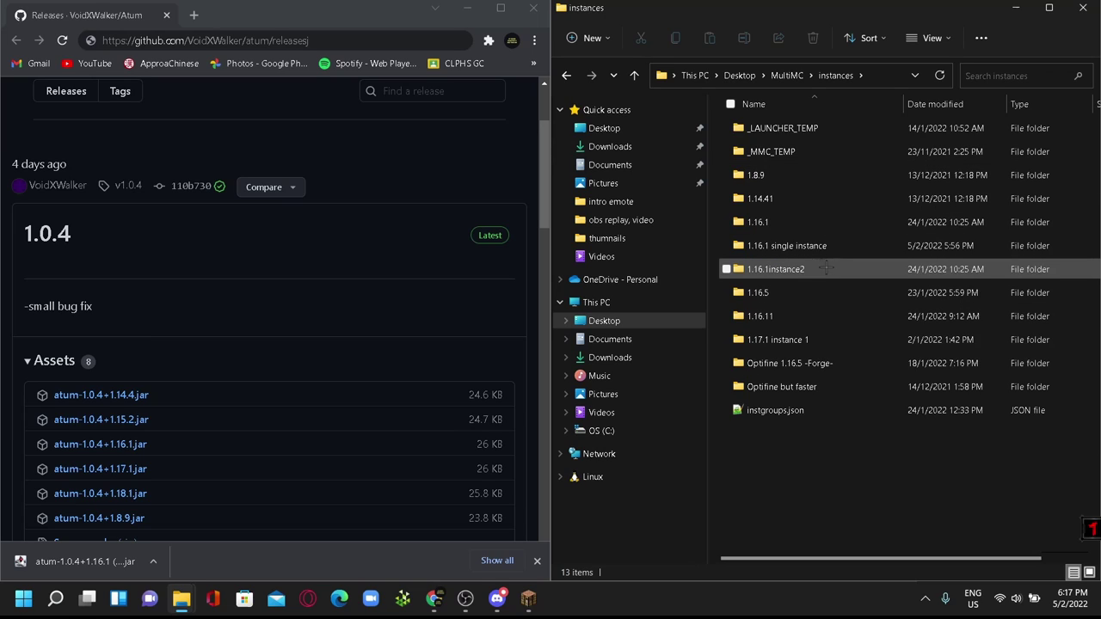
Drop atum-1.0.4+1.16.1.jar into the 1.16.1 single instance's .minecraft/mods folder.
{"action": "double_click", "coordinate": [798, 246]}
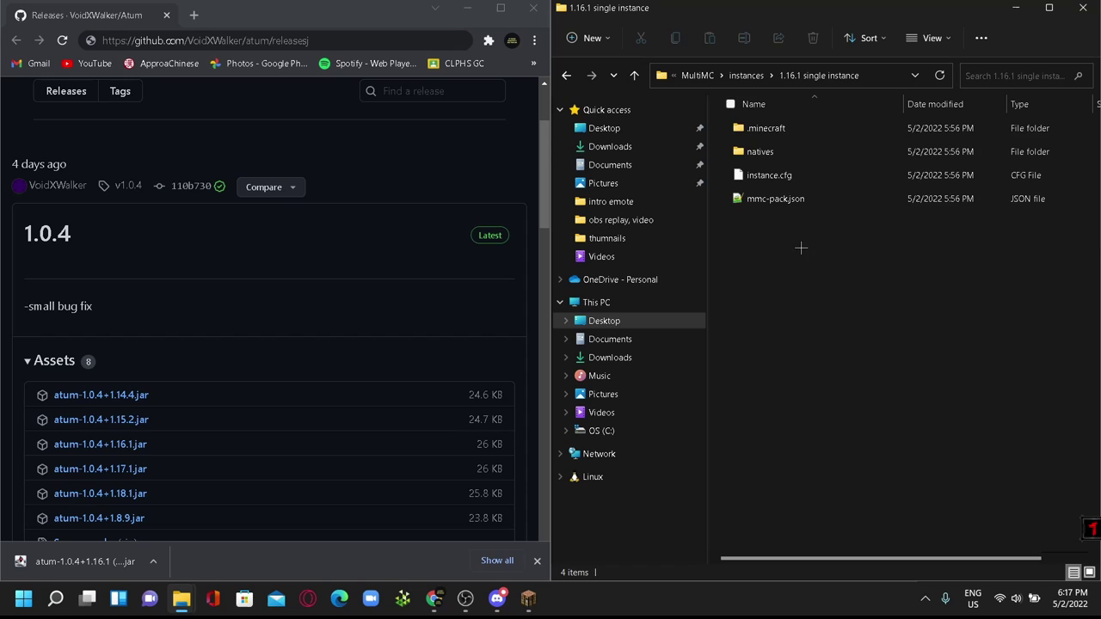
{"action": "left_click", "coordinate": [797, 128]}
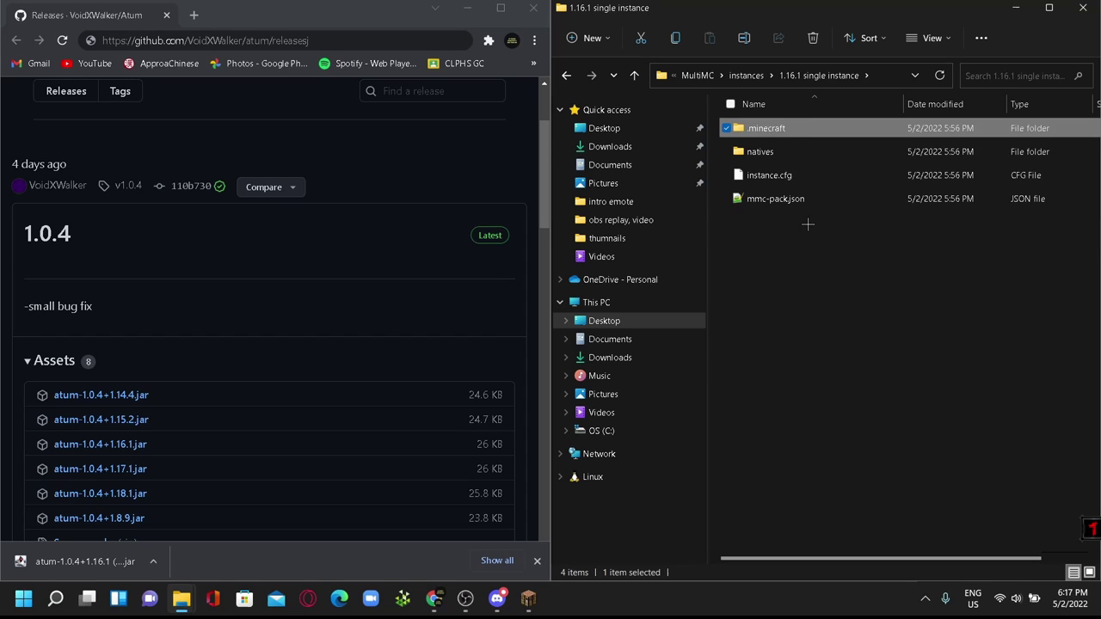
{"action": "double_click", "coordinate": [778, 128]}
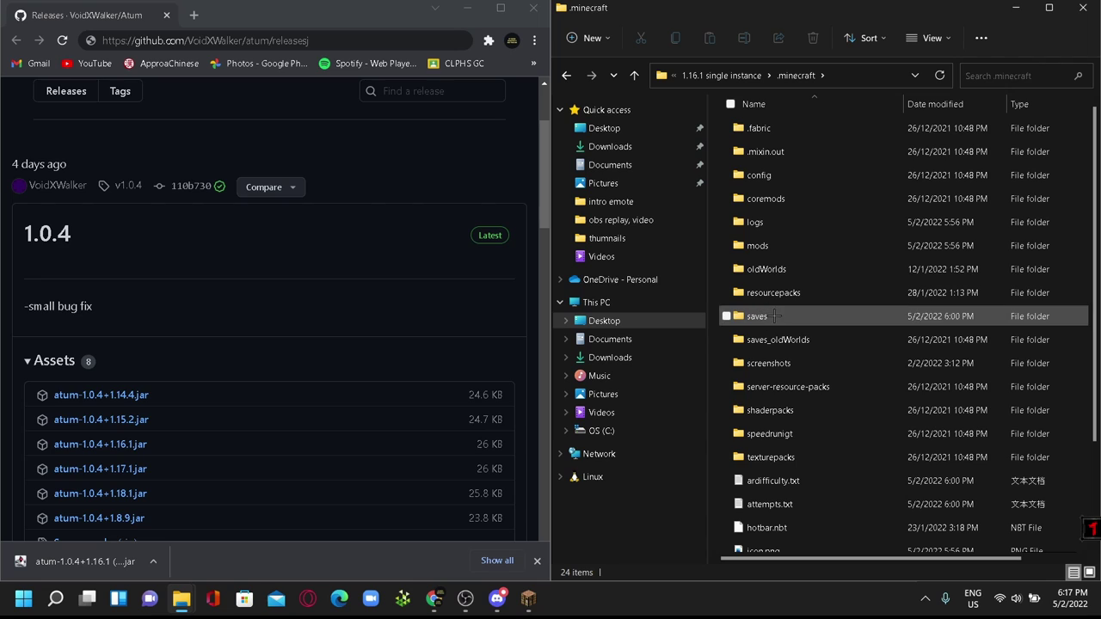
{"action": "double_click", "coordinate": [762, 246]}
{"action": "left_click_drag", "start_coordinate": [203, 568], "coordinate": [811, 341]}
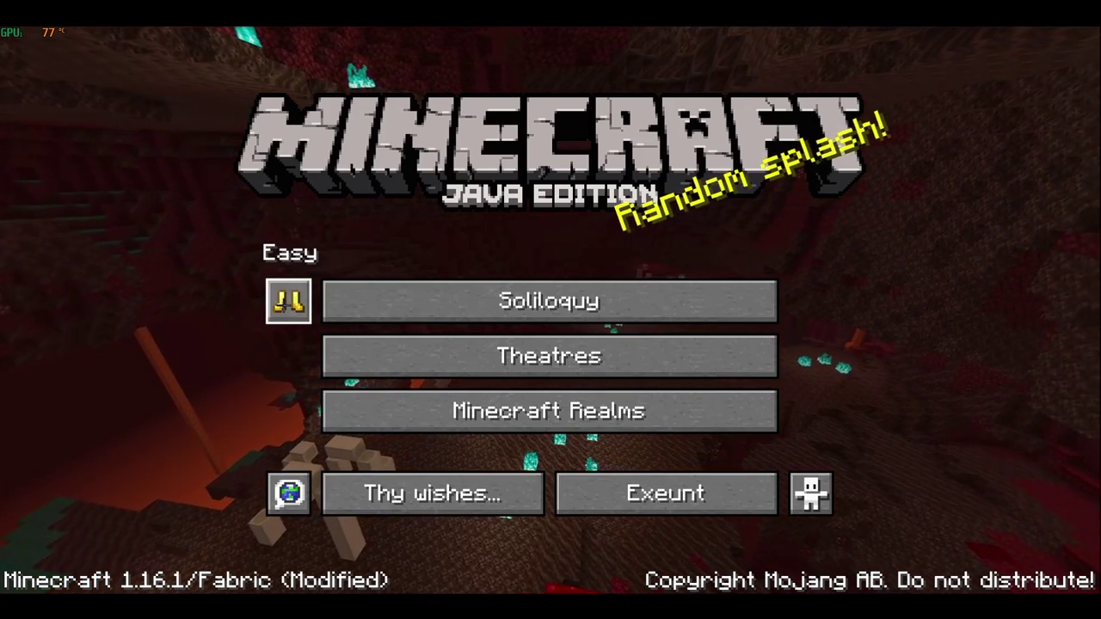
Change the auto-reset difficulty to Easy in the boots-button options and save.
{"action": "left_click", "coordinate": [286, 302]}
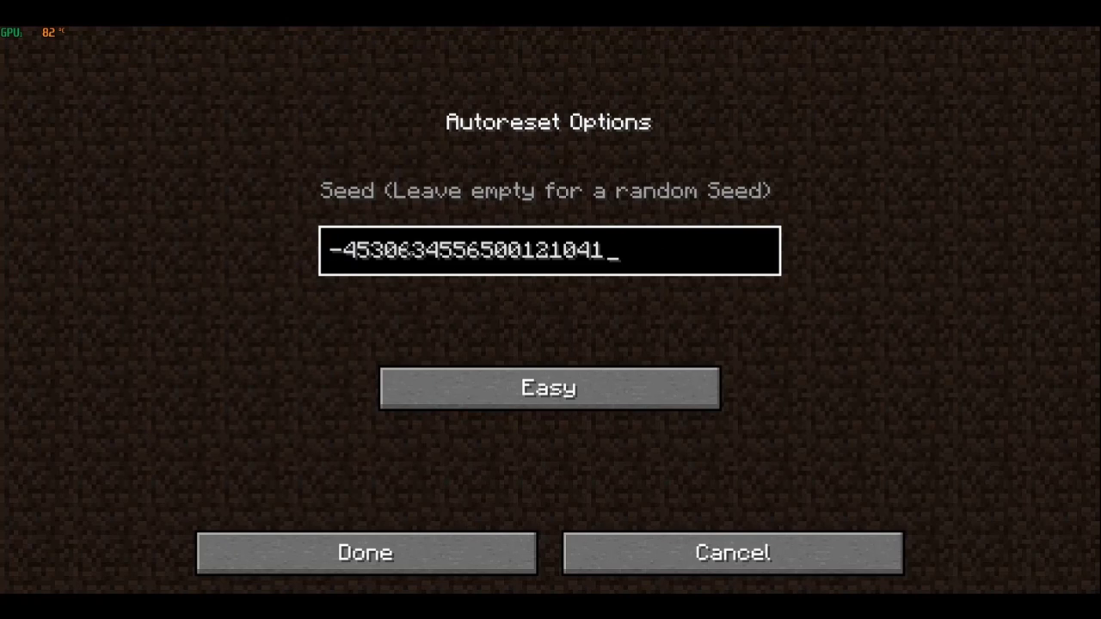
{"action": "left_click", "coordinate": [586, 400]}
{"action": "left_click", "coordinate": [586, 401]}
{"action": "left_click", "coordinate": [583, 394]}
{"action": "left_click", "coordinate": [445, 554]}
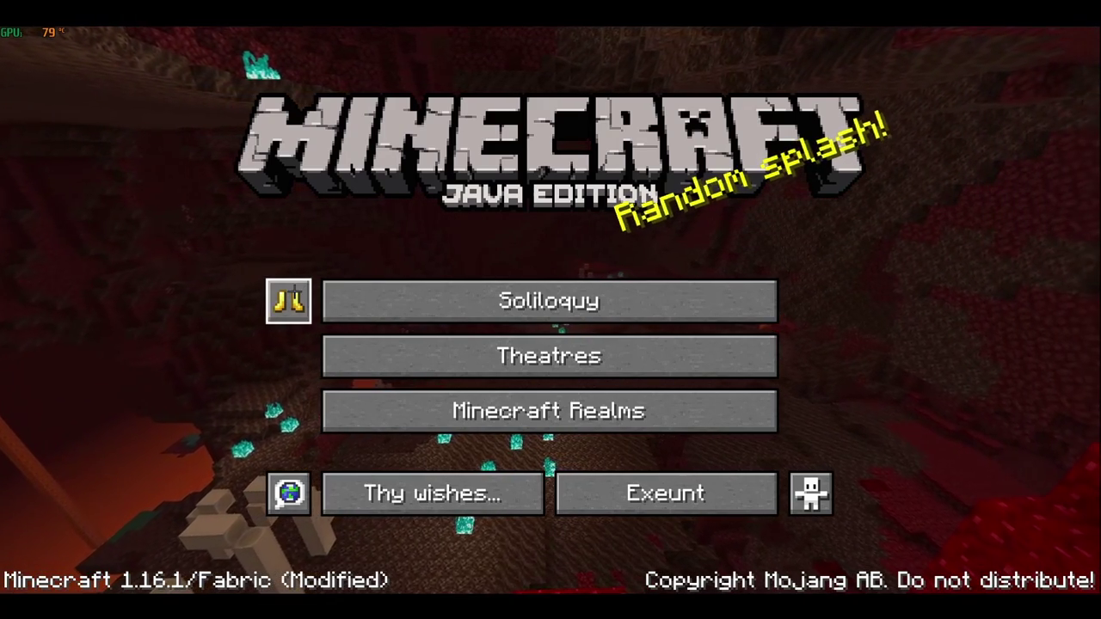
{"action": "left_click", "coordinate": [286, 299]}
{"action": "key", "text": "BackSpace"}
{"action": "key", "text": "BackSpace"}
{"action": "key", "text": "BackSpace"}
{"action": "key", "text": "BackSpace"}
{"action": "key", "text": "BackSpace"}
{"action": "key", "text": "BackSpace"}
{"action": "key", "text": "BackSpace"}
{"action": "key", "text": "BackSpace"}
{"action": "key", "text": "BackSpace"}
{"action": "key", "text": "BackSpace"}
{"action": "key", "text": "BackSpace"}
{"action": "key", "text": "BackSpace"}
{"action": "key", "text": "BackSpace"}
{"action": "key", "text": "BackSpace"}
{"action": "key", "text": "BackSpace"}
{"action": "key", "text": "BackSpace"}
{"action": "key", "text": "BackSpace"}
{"action": "key", "text": "BackSpace"}
{"action": "key", "text": "BackSpace"}
{"action": "key", "text": "BackSpace"}
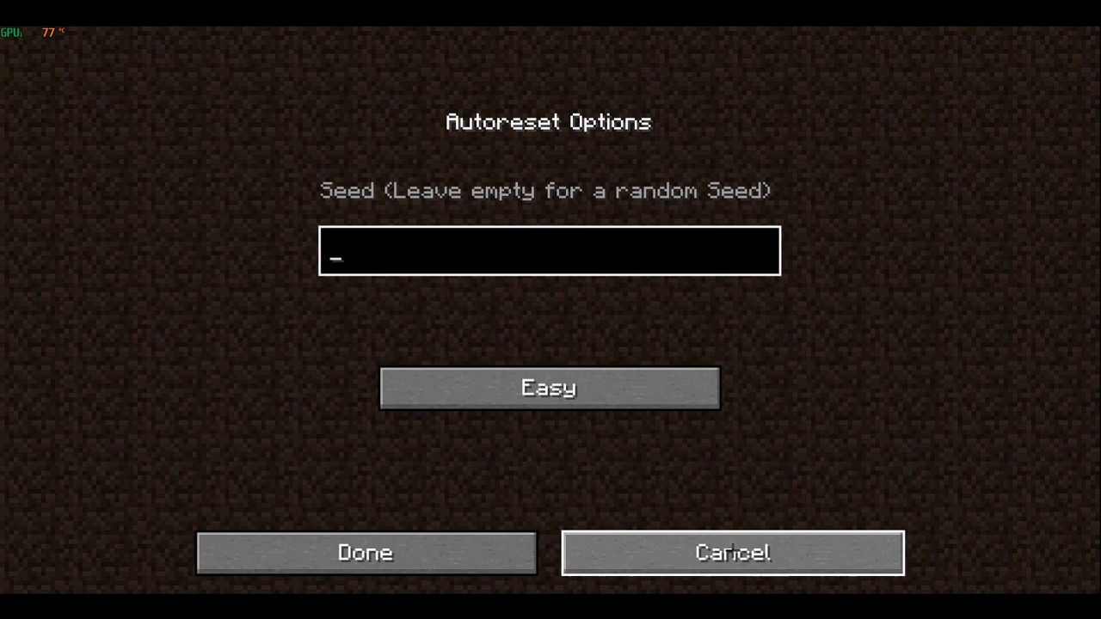
{"action": "left_click", "coordinate": [732, 553]}
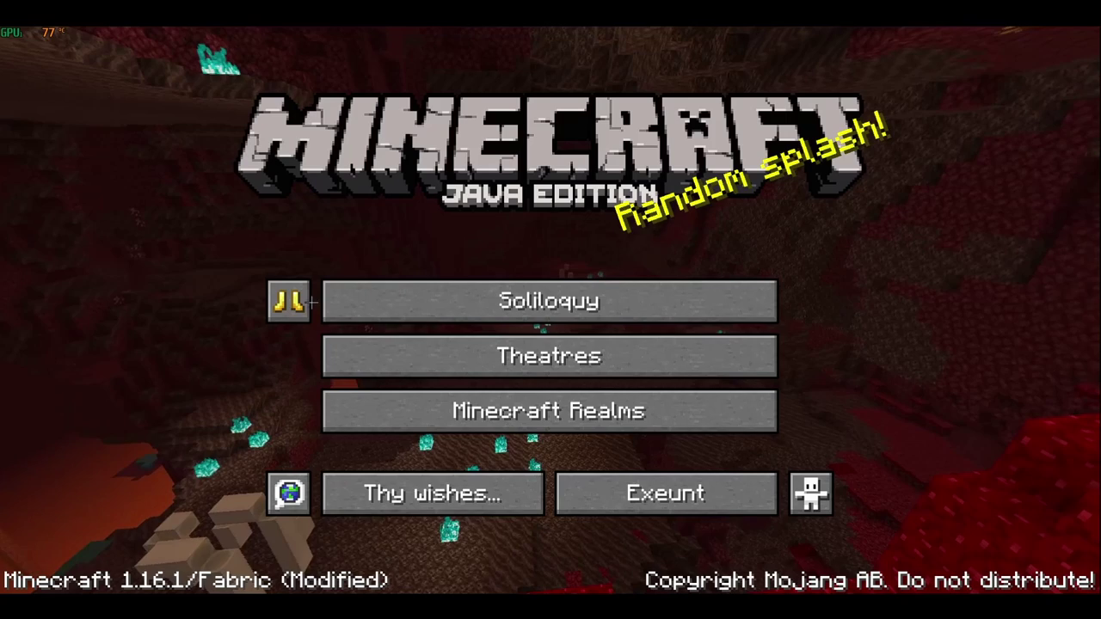
{"action": "left_click", "coordinate": [277, 310]}
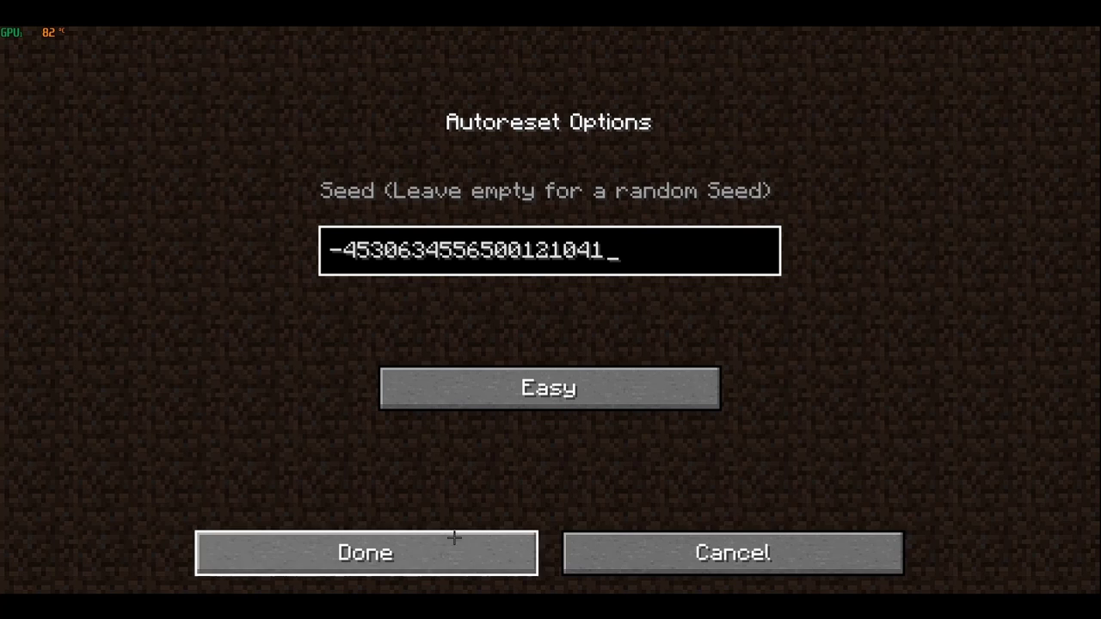
{"action": "left_click", "coordinate": [711, 559]}
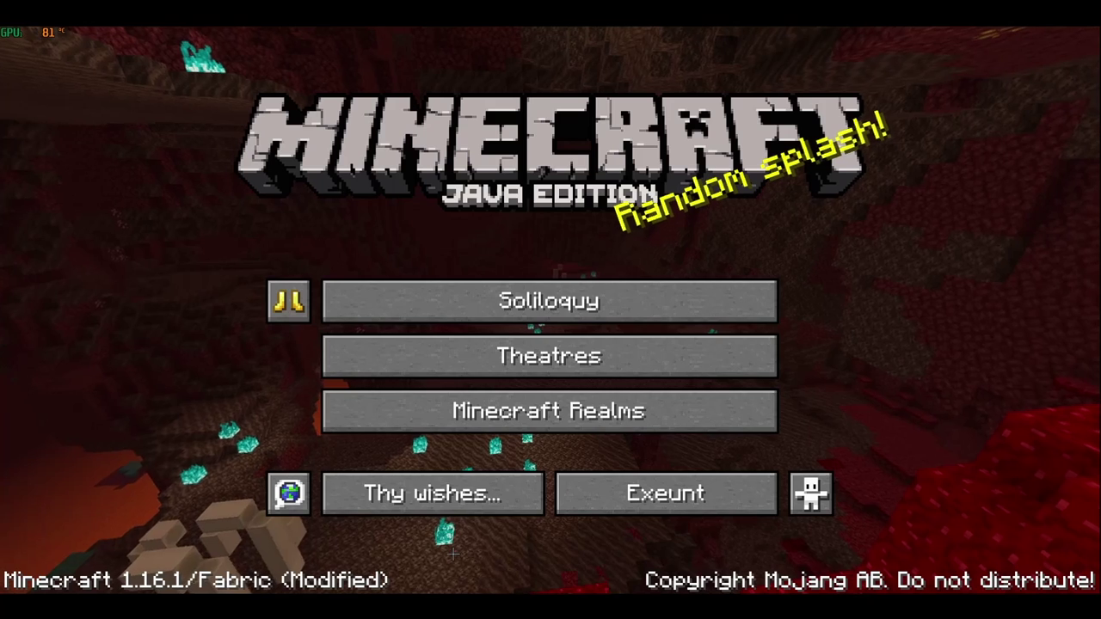
{"action": "left_click", "coordinate": [276, 307]}
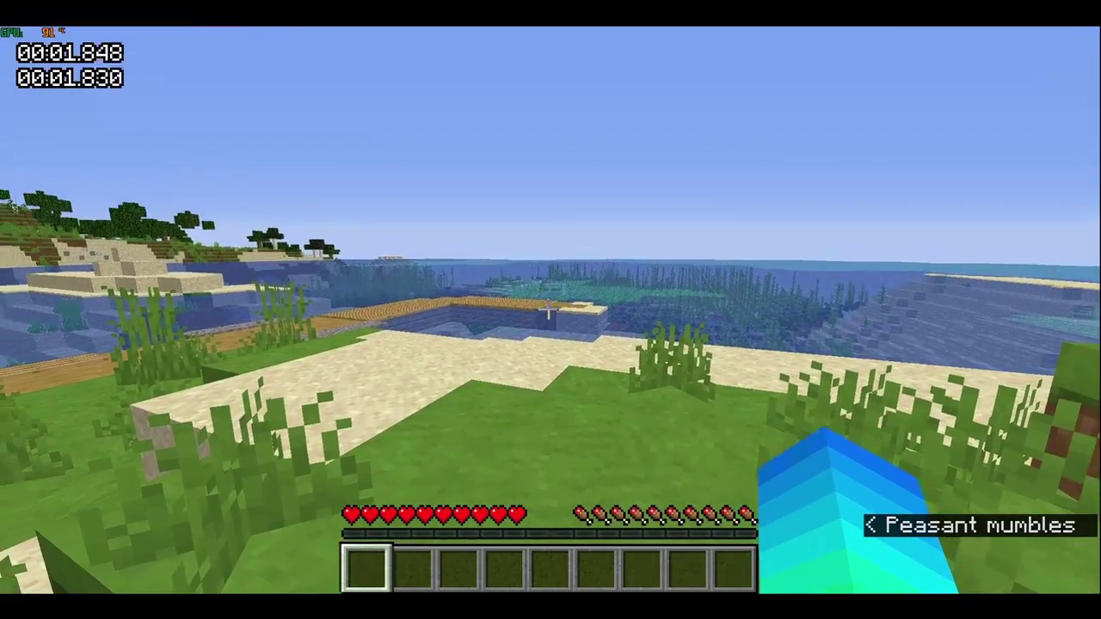
{"action": "key", "text": "Escape"}
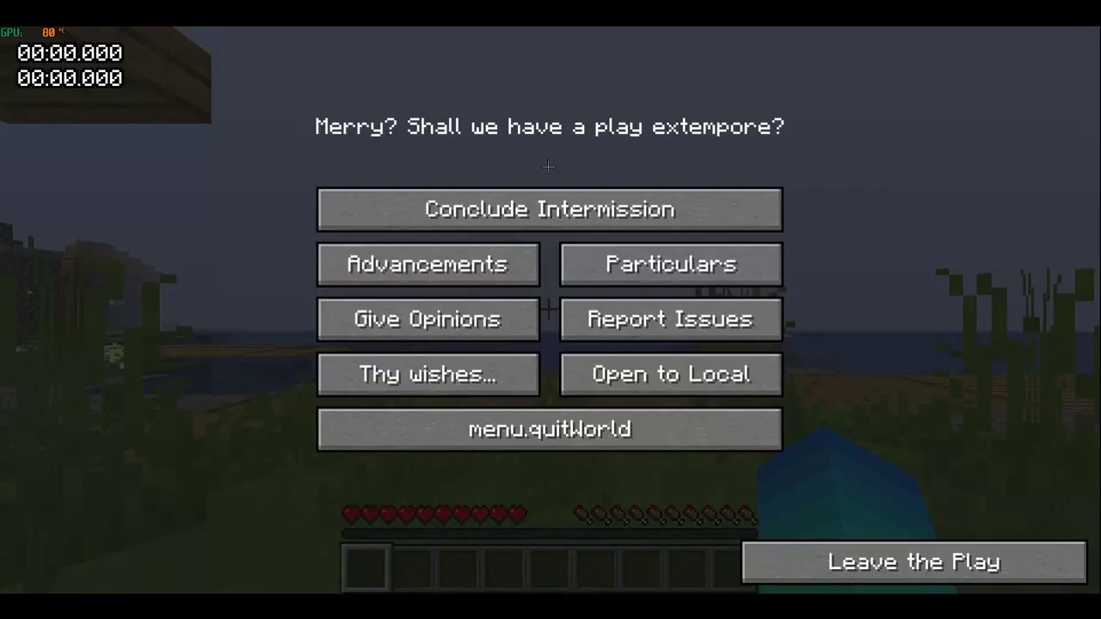
Choose Stop Resets & Quit from the pause menu's options.
{"action": "left_click", "coordinate": [518, 358]}
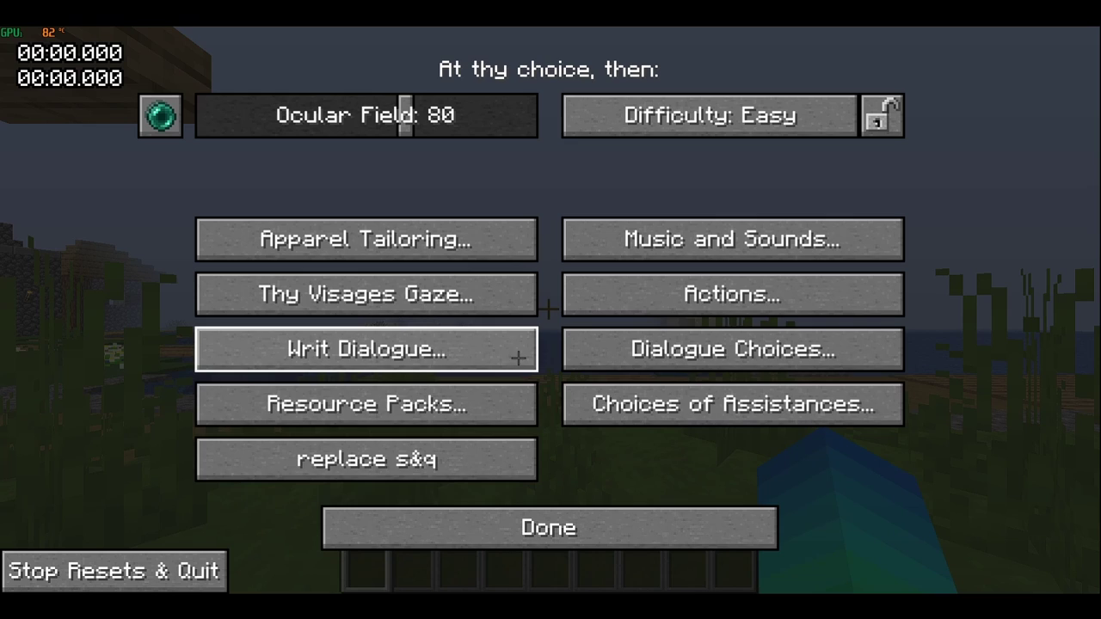
{"action": "left_click", "coordinate": [432, 533]}
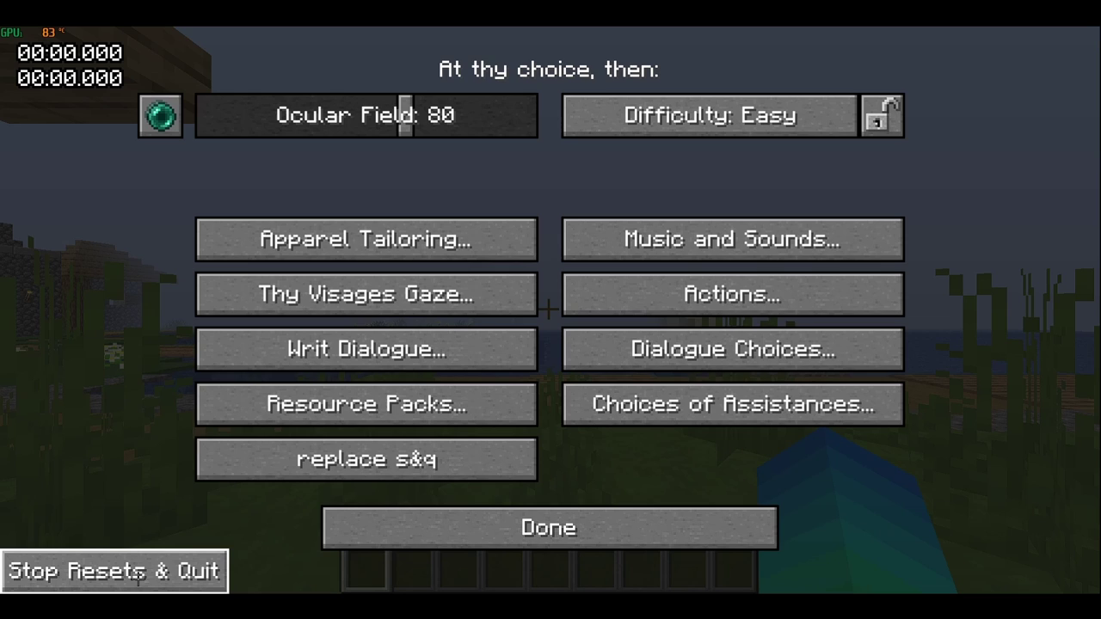
{"action": "left_click", "coordinate": [131, 565]}
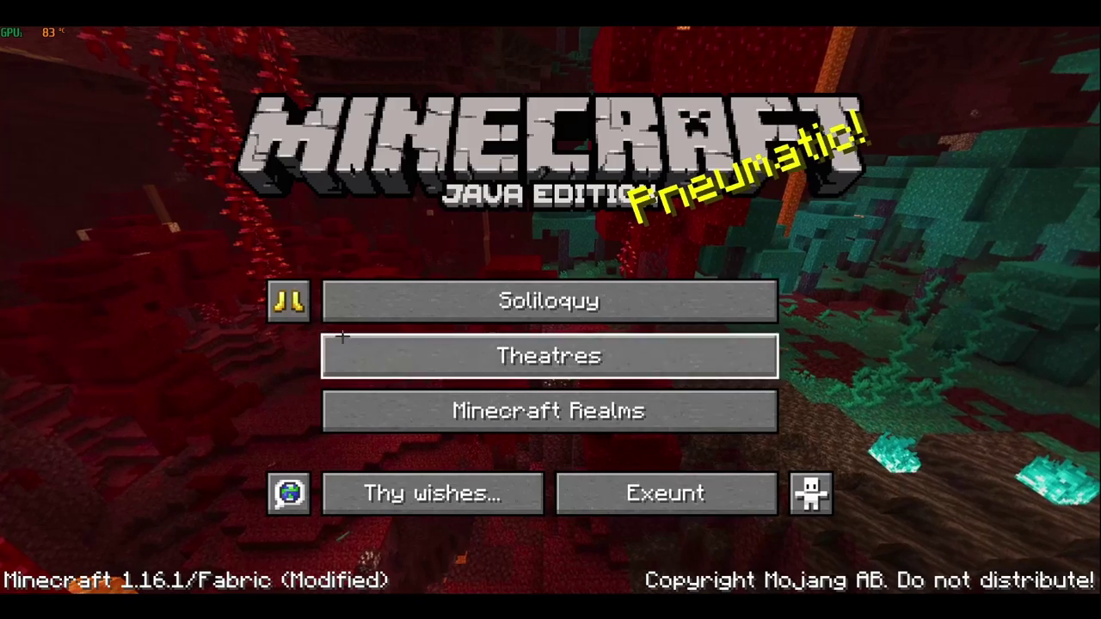